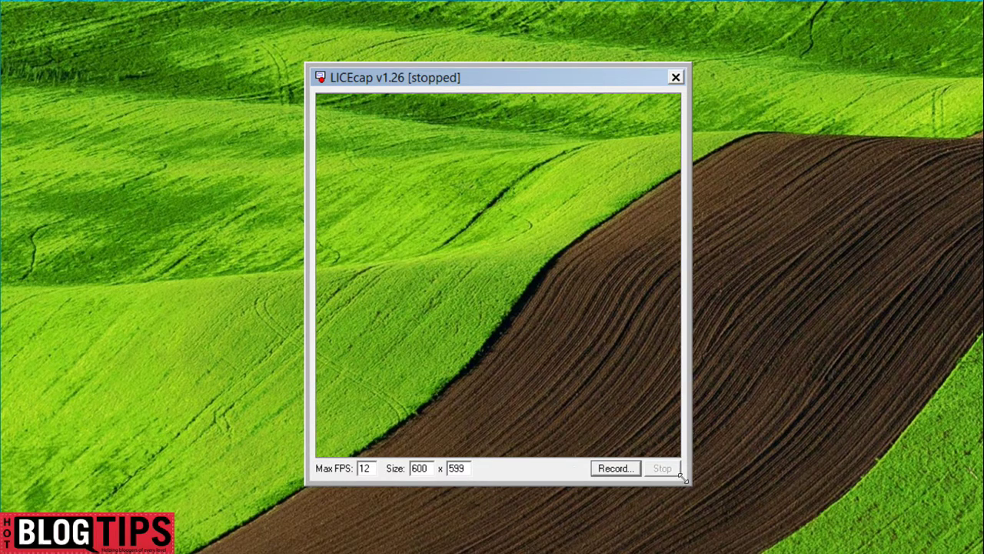
# Set the LICEcap capture frame width to 603 pixels.
pyautogui.moveTo(681, 477); pyautogui.dragTo(730, 523)
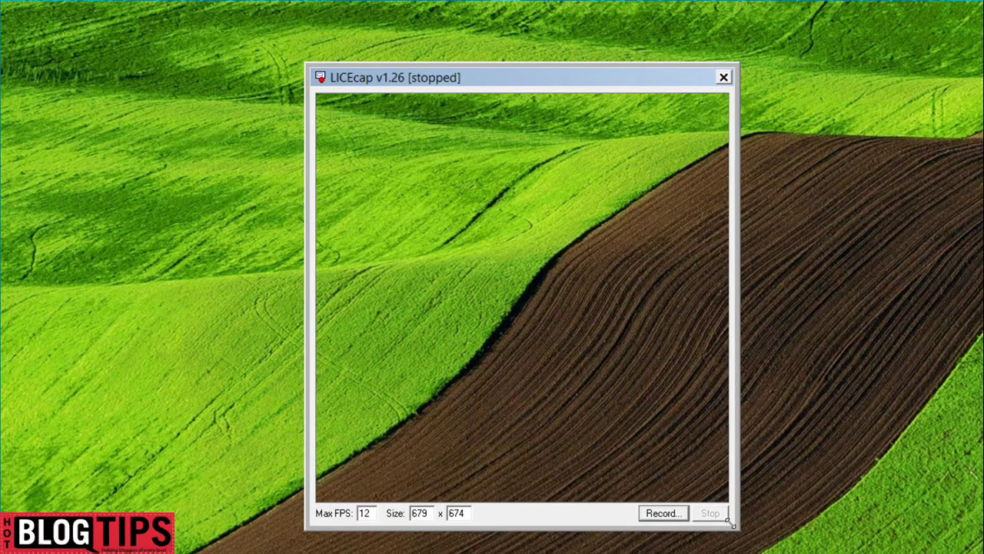
pyautogui.moveTo(730, 523)
pyautogui.mouseDown()
pyautogui.moveTo(668, 476)
pyautogui.moveTo(679, 487)
pyautogui.mouseUp()
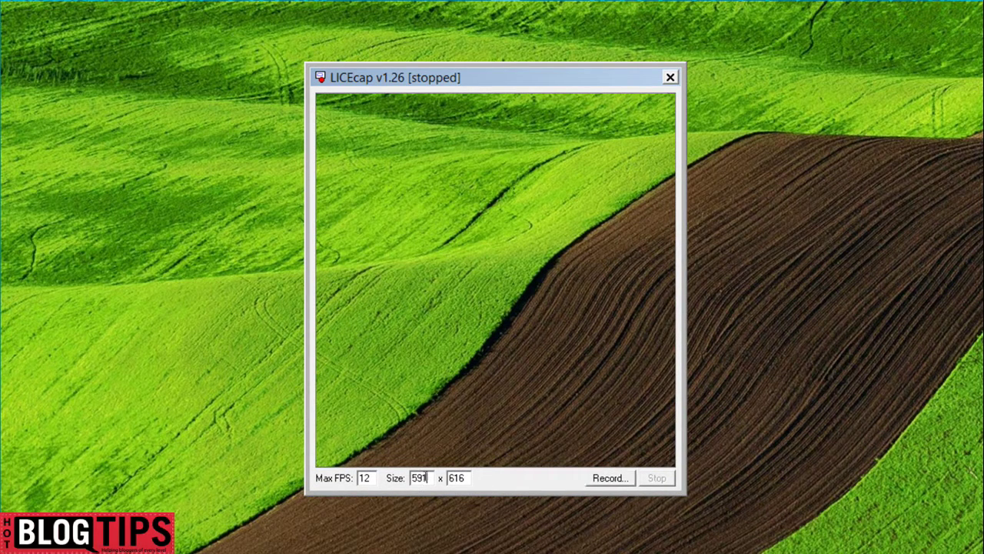
pyautogui.doubleClick(423, 477)
pyautogui.press('BackSpace')
pyautogui.write('60')
pyautogui.write('3')
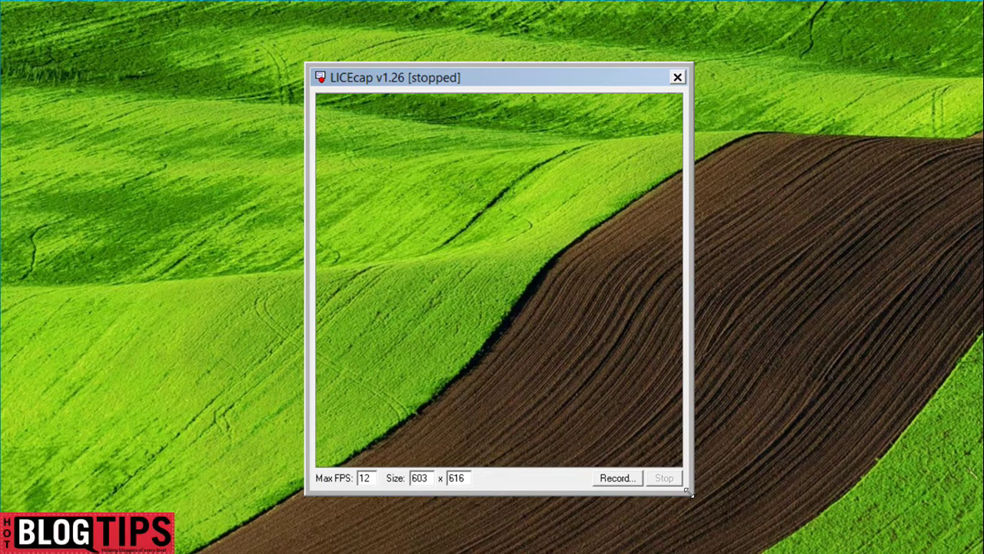
# Fine-tune the capture frame edges, bringing its height to about 603.
pyautogui.moveTo(689, 493); pyautogui.dragTo(684, 489)
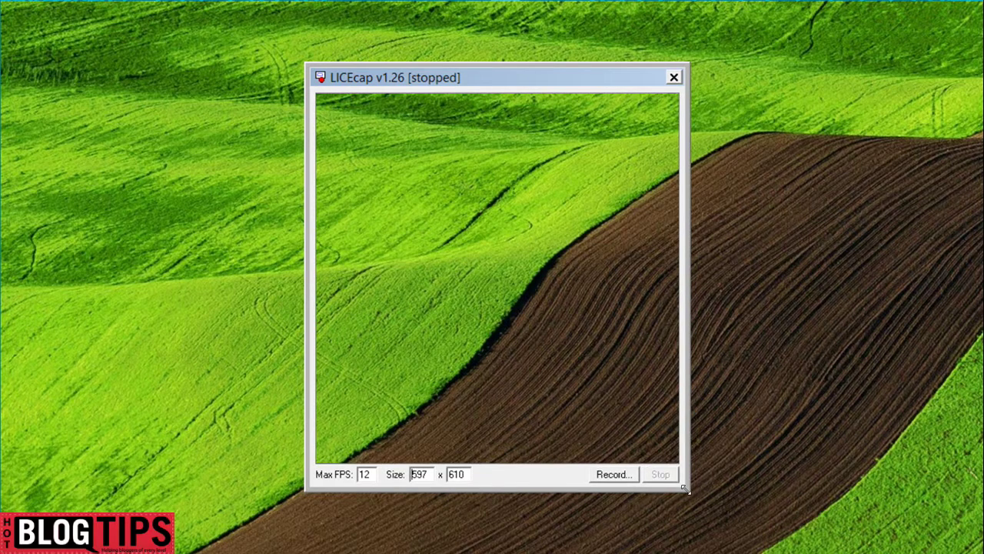
pyautogui.moveTo(683, 419); pyautogui.dragTo(688, 420)
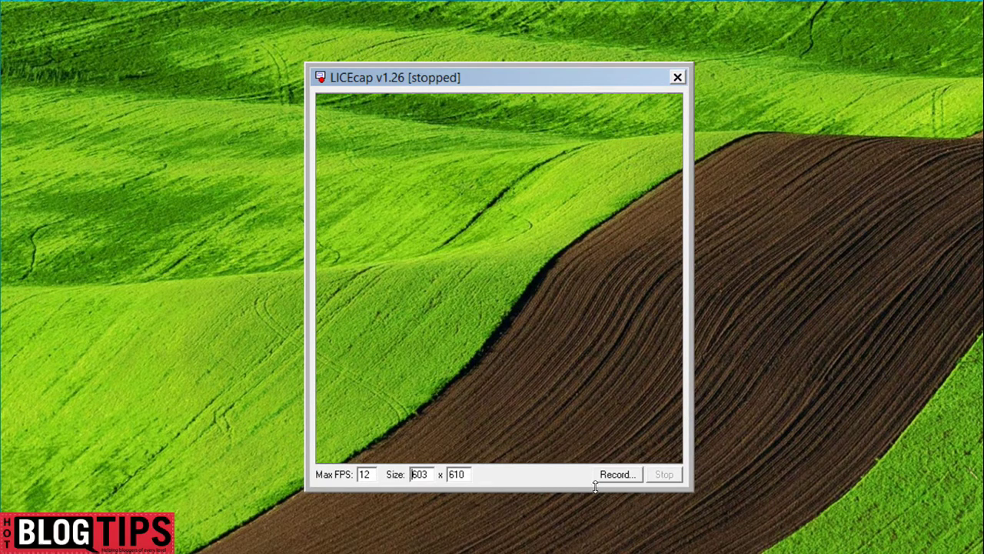
pyautogui.moveTo(595, 487); pyautogui.dragTo(594, 484)
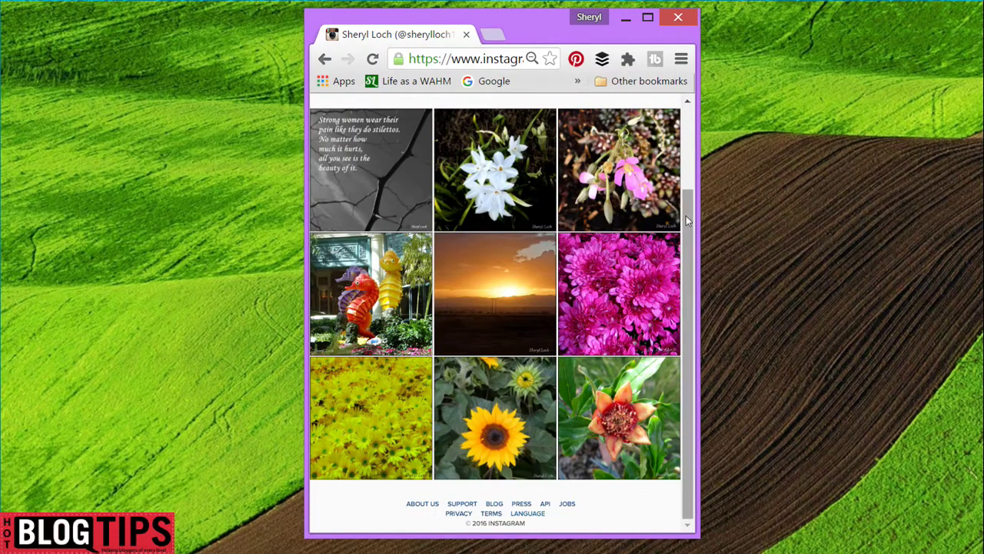
# Scroll the Instagram profile back up to its header and restore the LICEcap frame over it.
pyautogui.moveTo(686, 221)
pyautogui.mouseDown()
pyautogui.moveTo(691, 117)
pyautogui.moveTo(709, 247)
pyautogui.mouseUp()
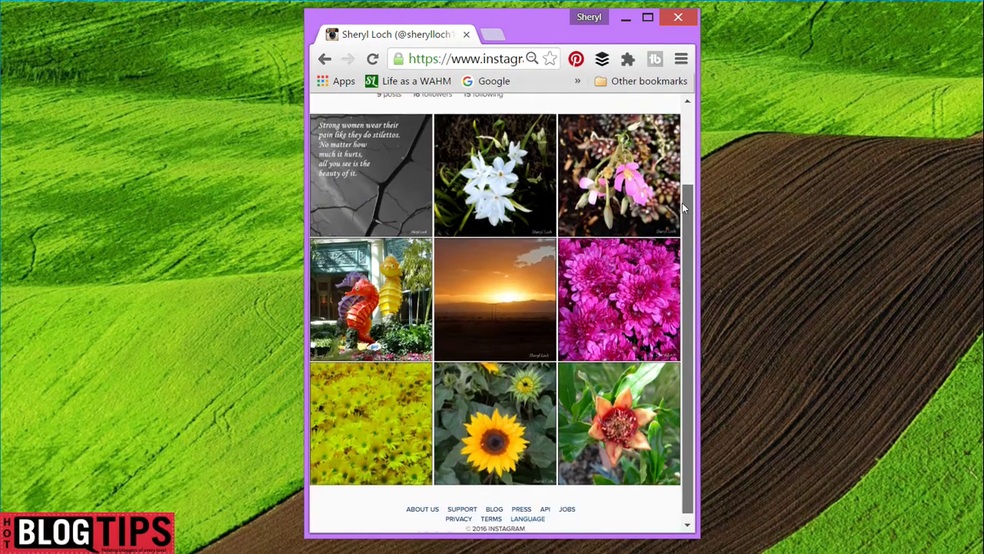
pyautogui.moveTo(682, 202); pyautogui.dragTo(686, 127)
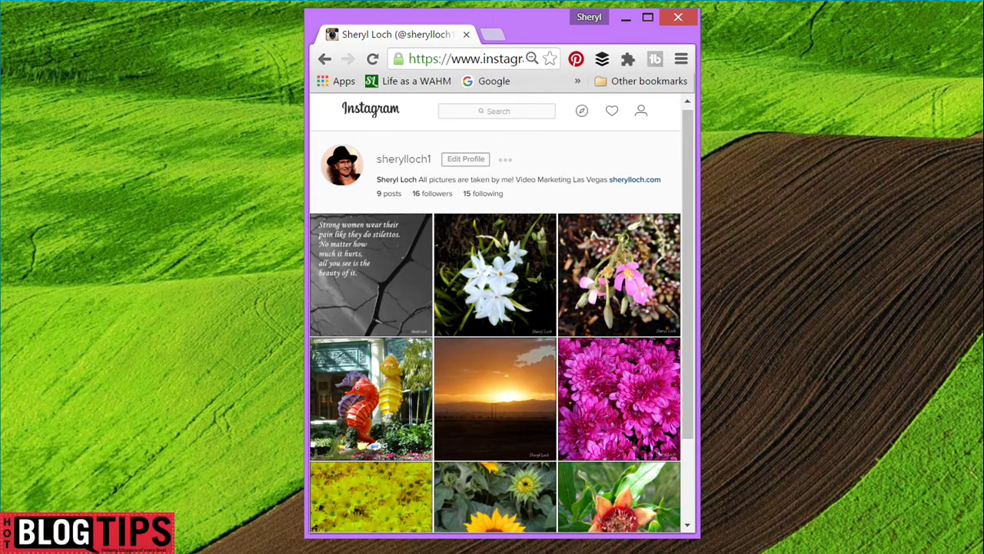
pyautogui.click(391, 553)
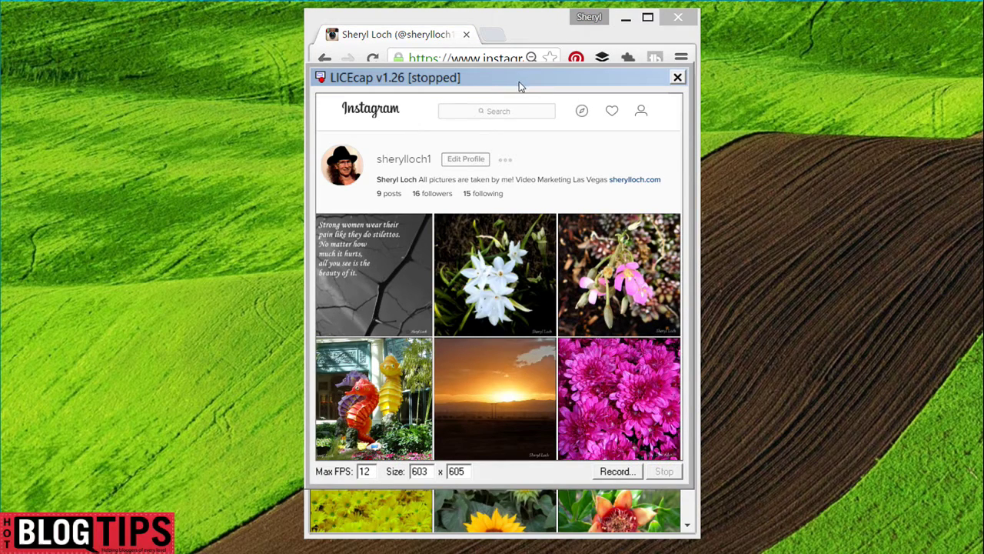
# Align the 603 × 605 capture frame over the Instagram header and photo grid, then start Record.
pyautogui.moveTo(519, 81); pyautogui.dragTo(521, 89)
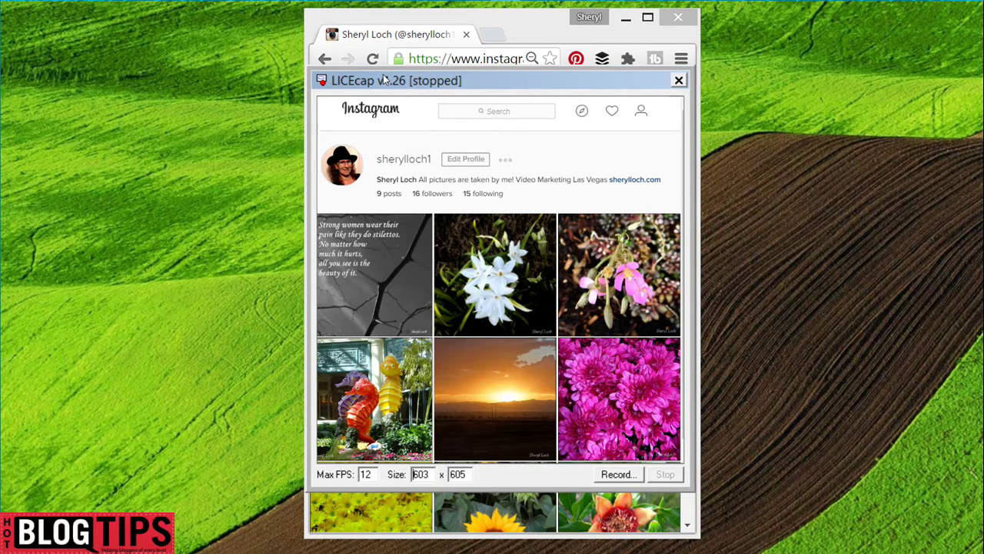
pyautogui.click(626, 18)
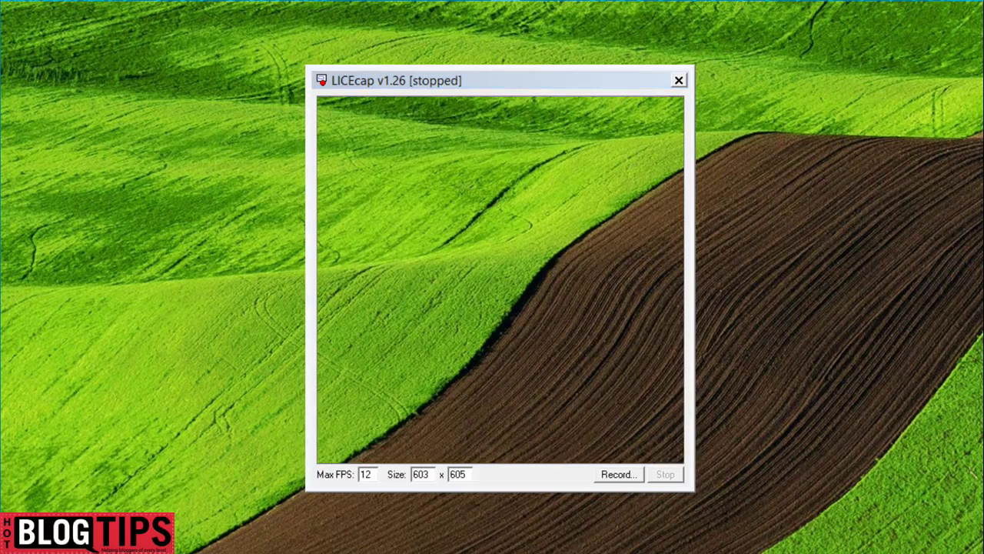
pyautogui.click(140, 542)
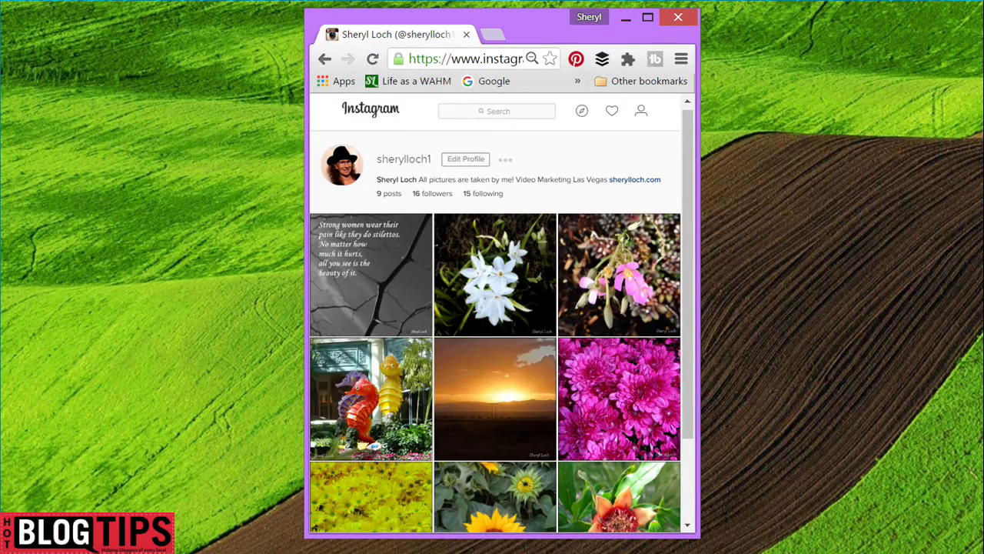
pyautogui.hotkey('alt', 'Tab')
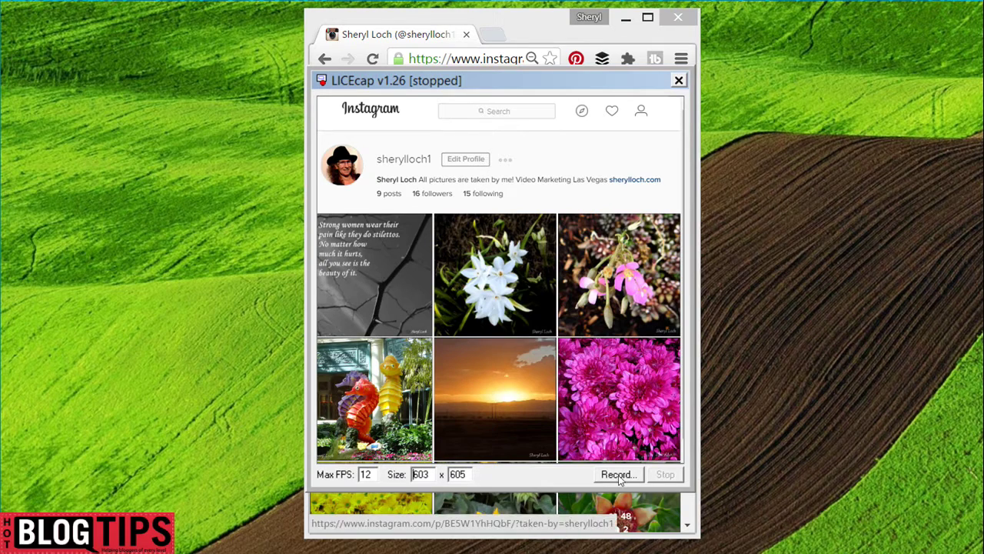
pyautogui.click(618, 474)
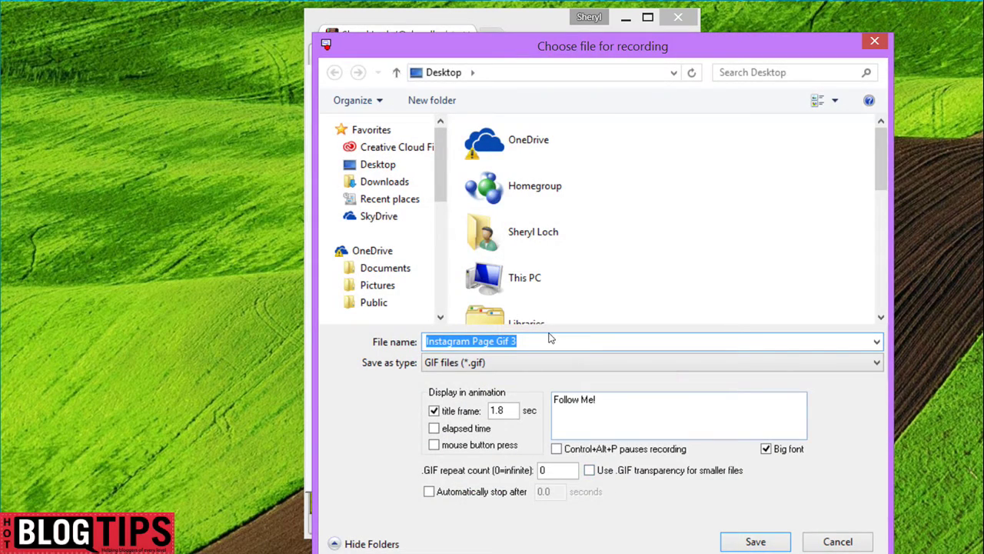
# Rename the GIF 'Instagram Page Gif 4', disable the title frame, and save to begin recording.
pyautogui.click(542, 341)
pyautogui.press('BackSpace')
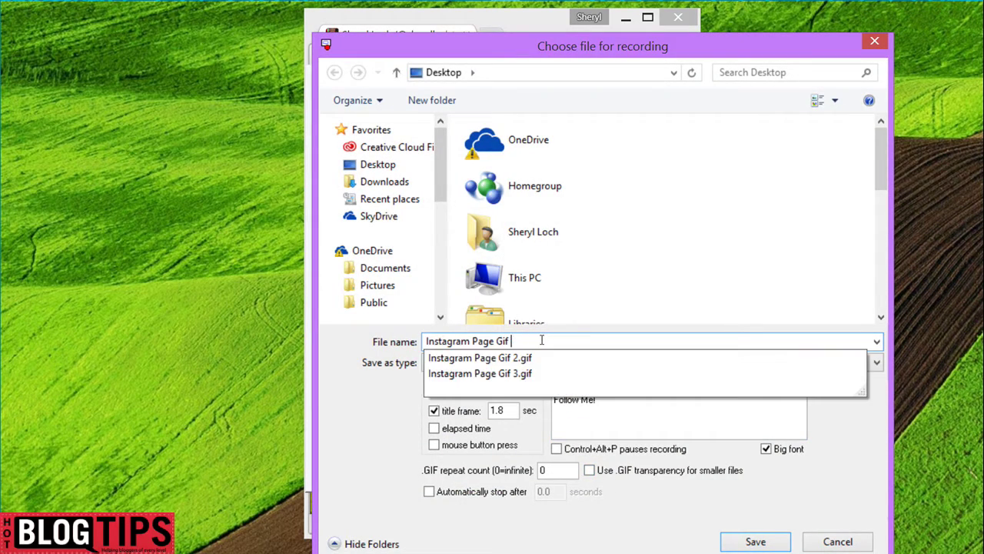
pyautogui.write('4')
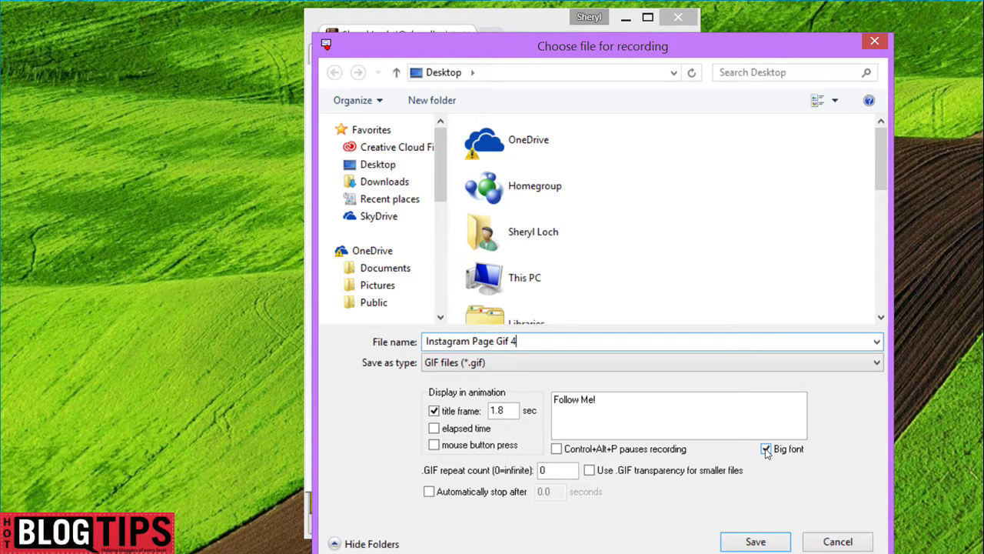
pyautogui.click(435, 411)
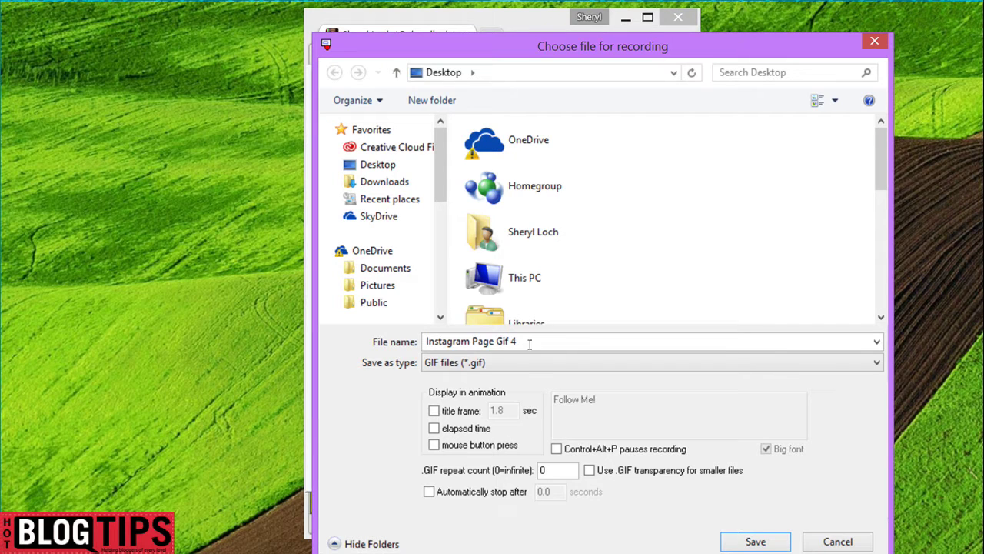
pyautogui.click(756, 542)
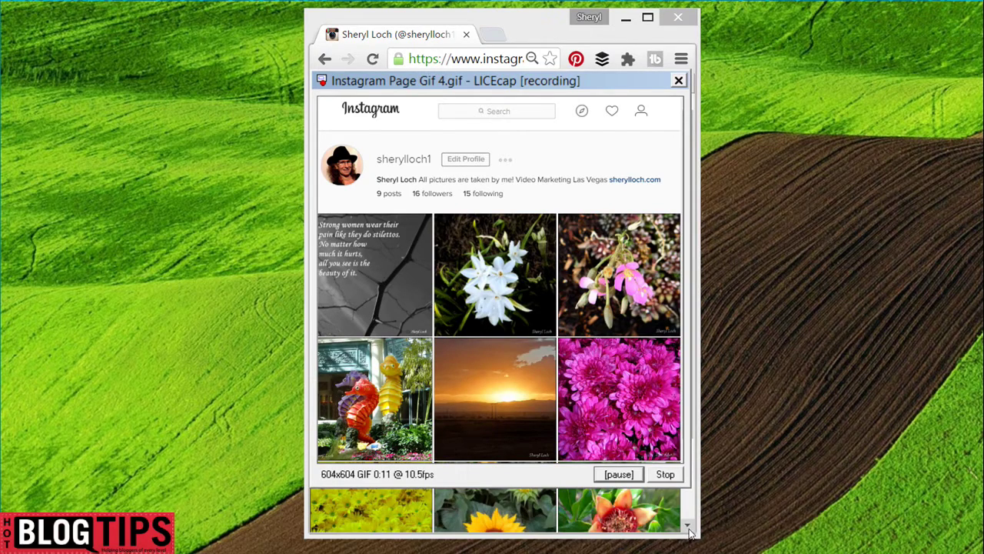
# Scroll the profile down to its footer and back to the top, then stop recording.
pyautogui.scroll(-2, 690, 532)
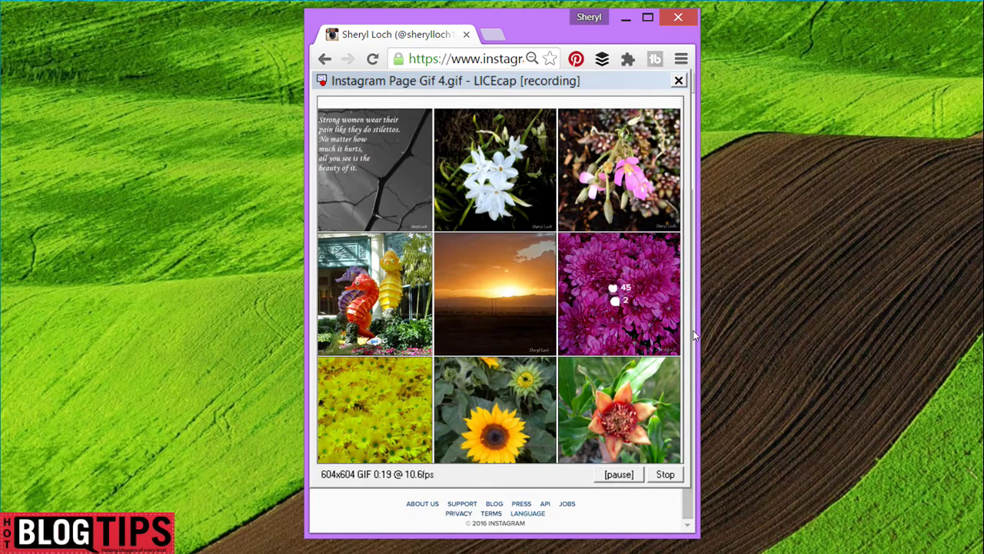
pyautogui.click(690, 254)
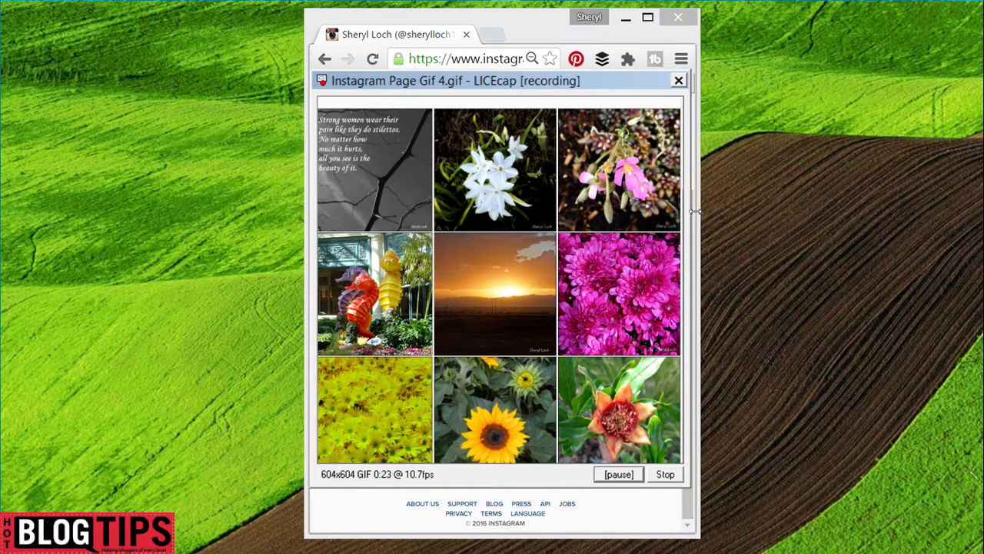
pyautogui.moveTo(692, 216); pyautogui.dragTo(694, 113)
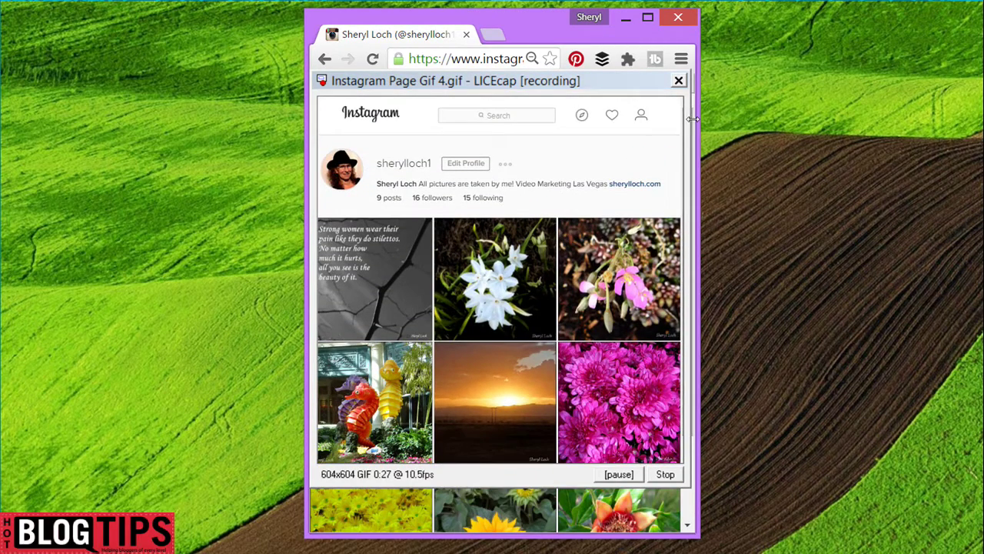
pyautogui.click(665, 475)
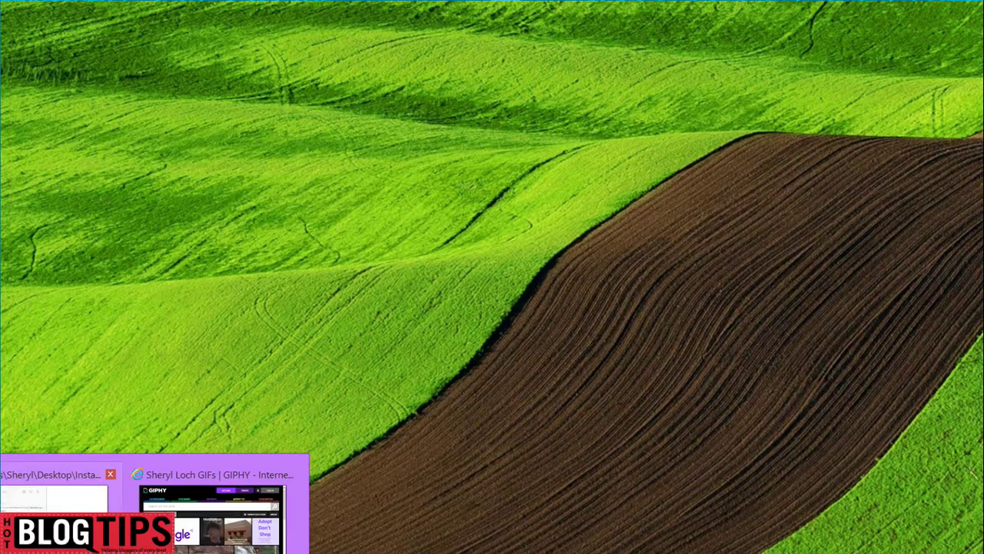
# Restore Internet Explorer to view the finished Instagram GIF.
pyautogui.click(62, 485)
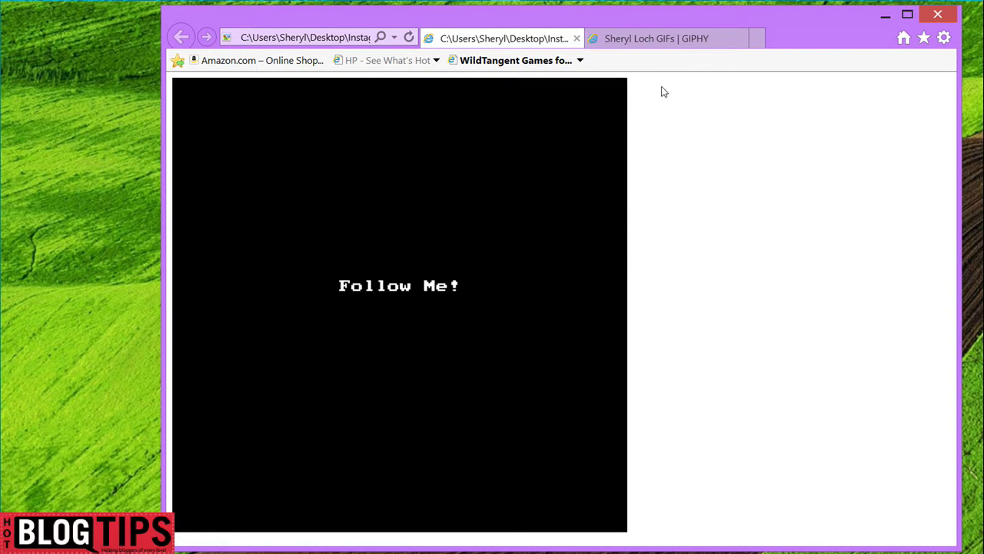
# Switch to the GIPHY channel tab and scroll through the uploaded GIFs.
pyautogui.click(652, 43)
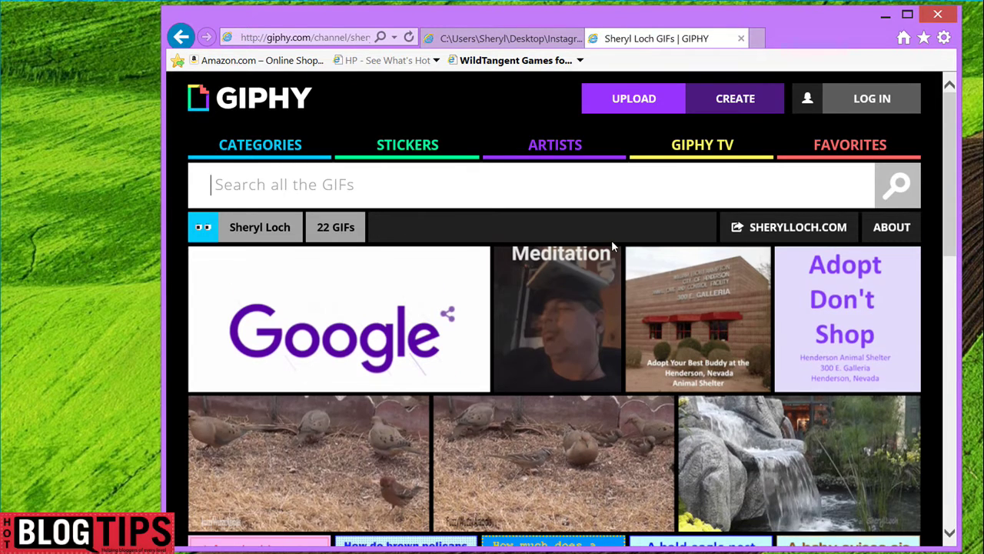
pyautogui.scroll(-2, 612, 245)
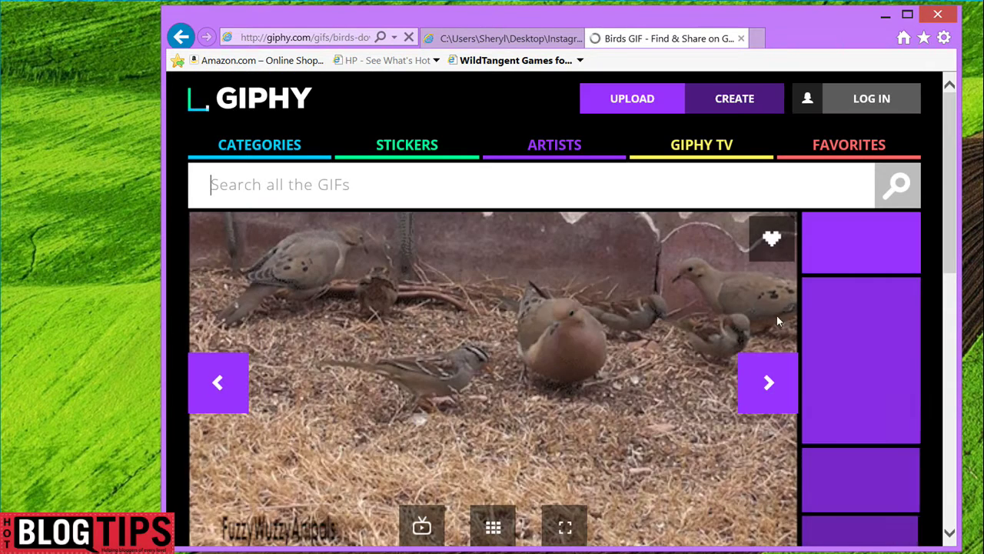
pyautogui.scroll(-2, 776, 319)
pyautogui.scroll(-1, 723, 394)
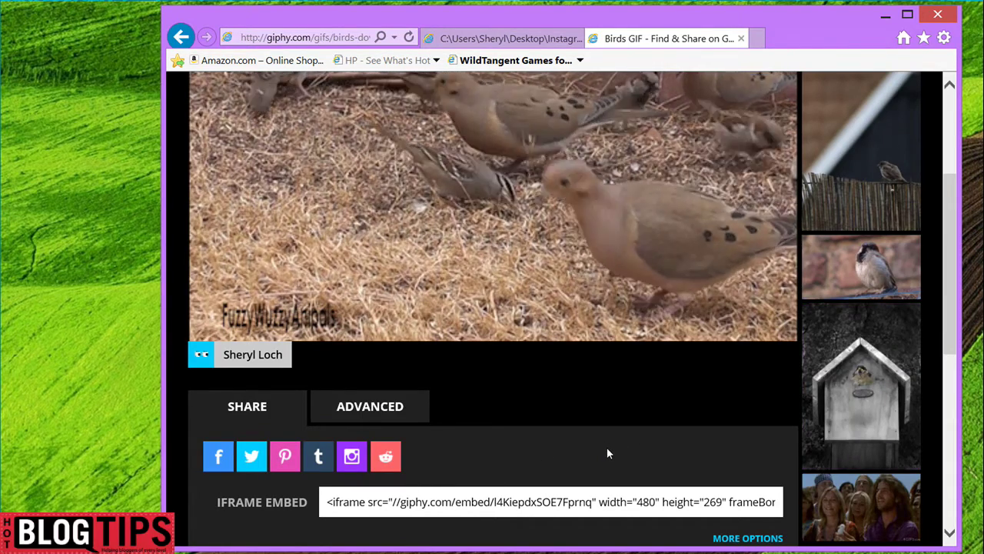
pyautogui.scroll(2, 607, 447)
pyautogui.scroll(1, 698, 365)
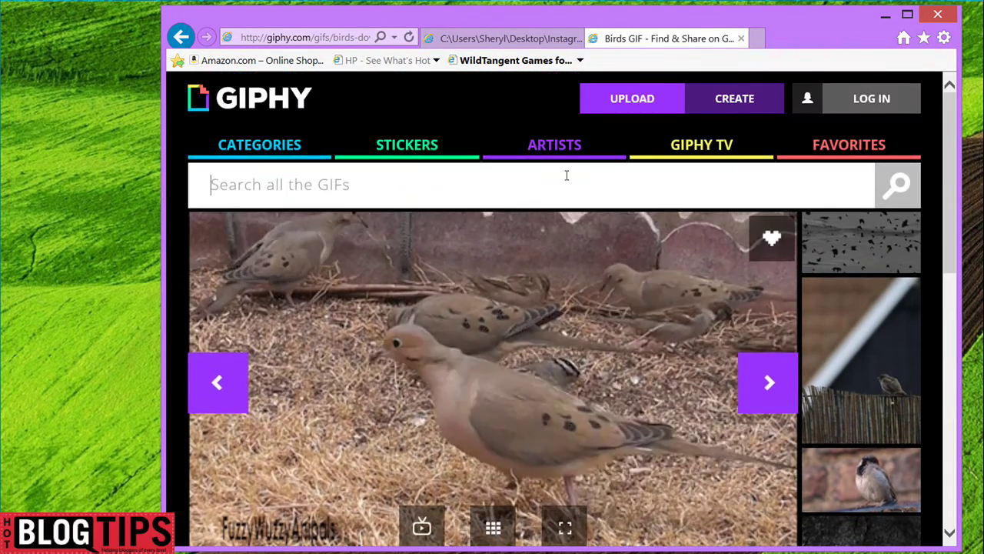